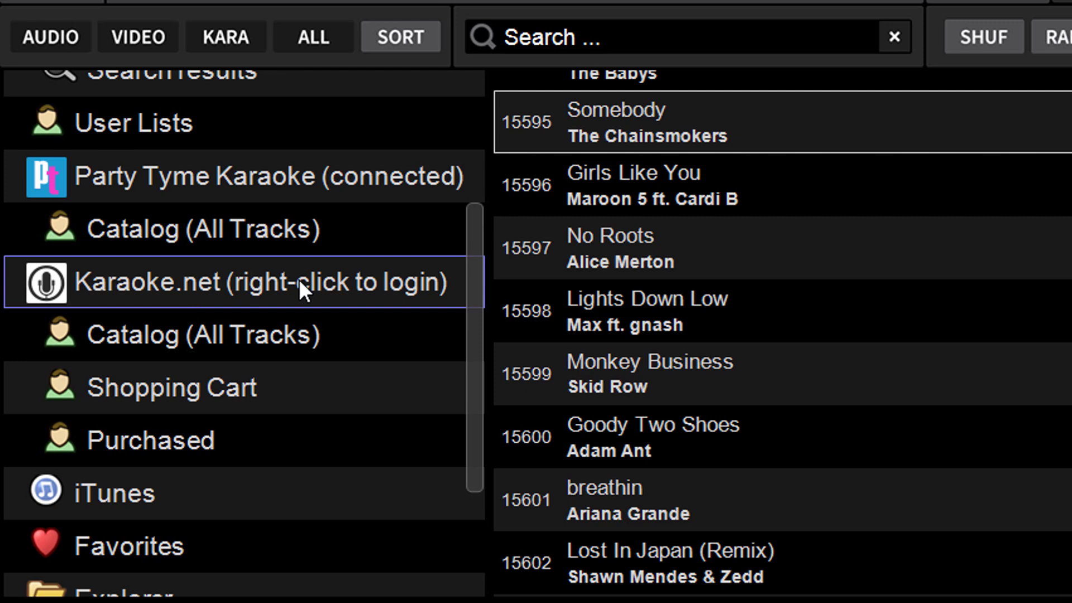
- Log in to the Karaoke.net store account with the e-mail and password
right_click(218, 276)
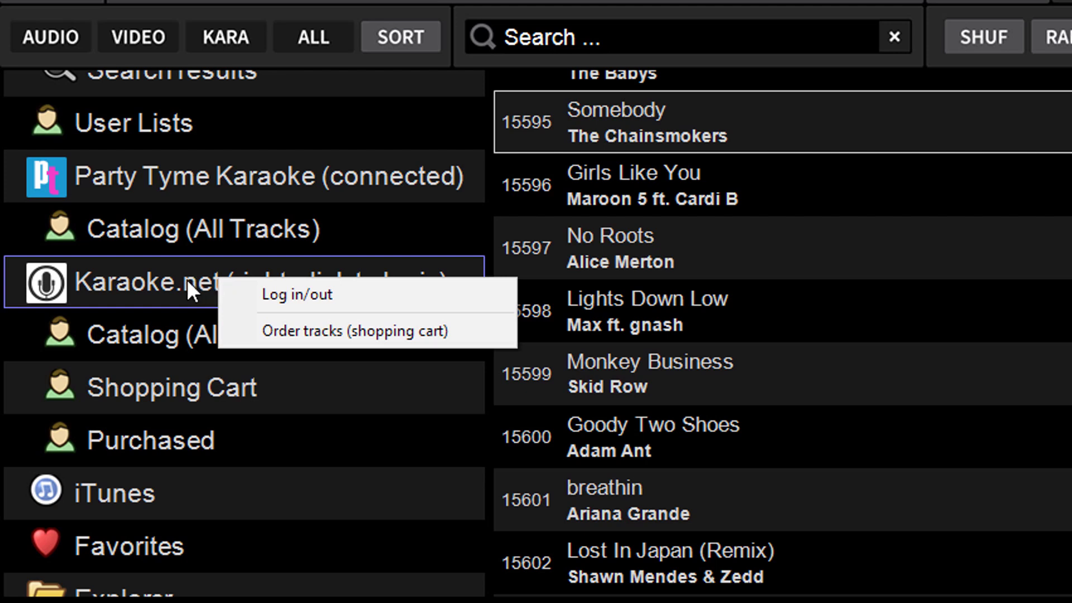
right_click(142, 277)
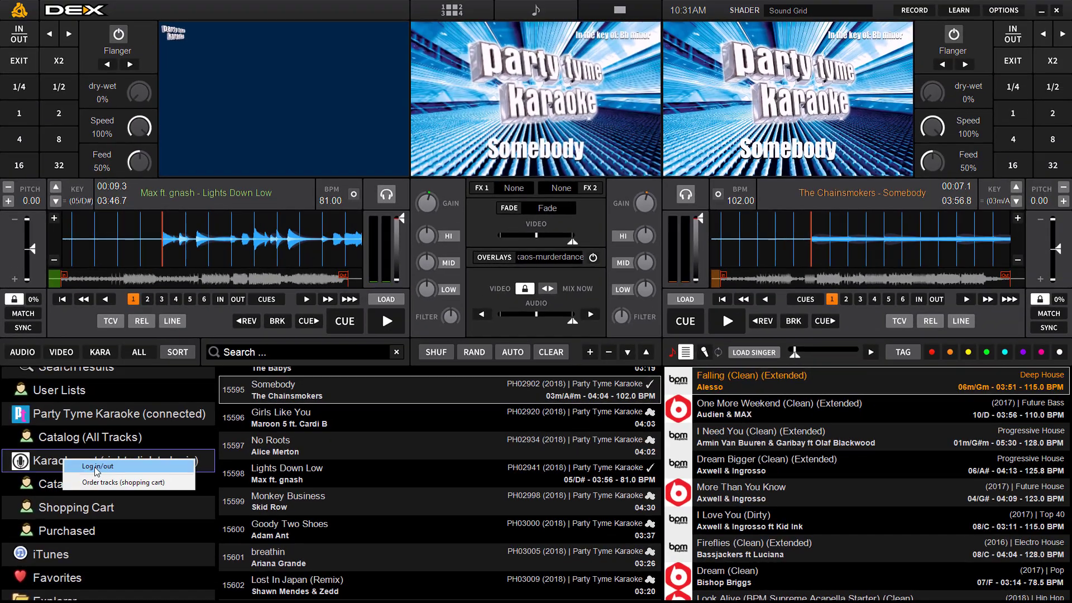
left_click(210, 297)
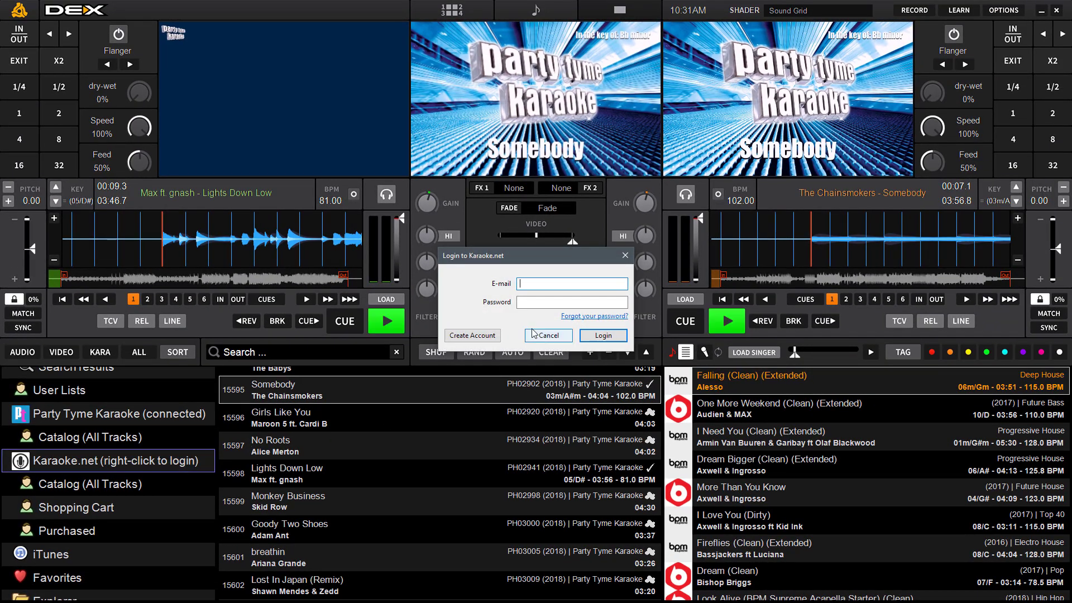
left_click(472, 335)
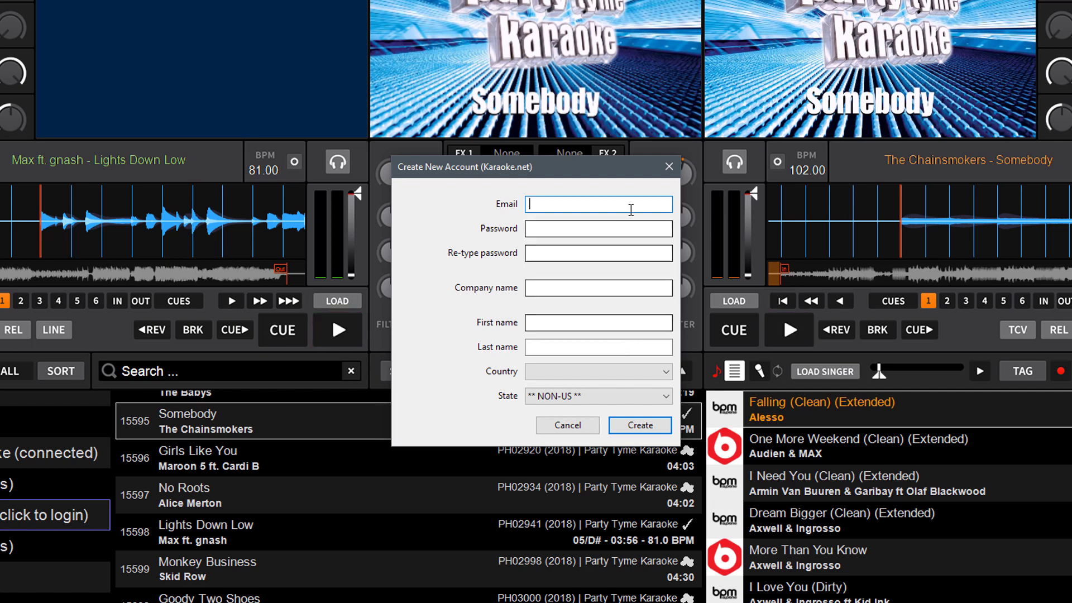
left_click(566, 426)
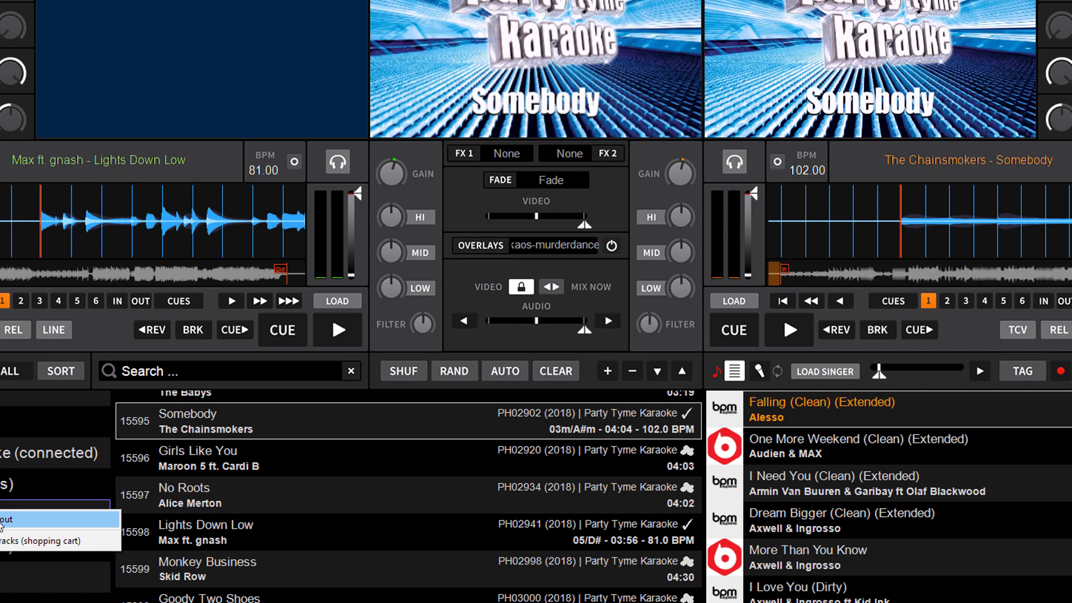
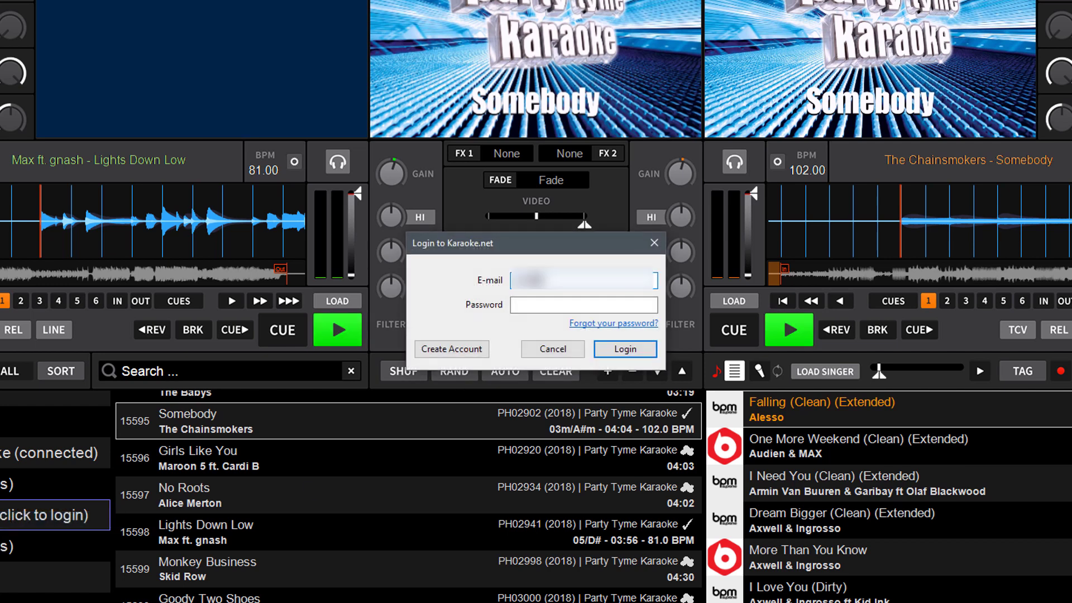
key("Tab")
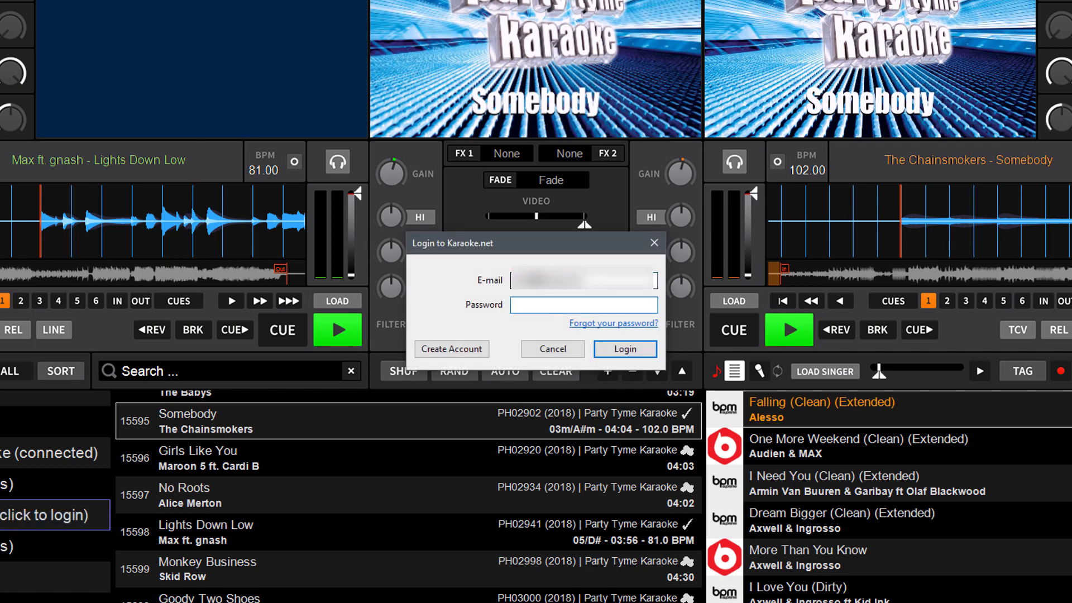
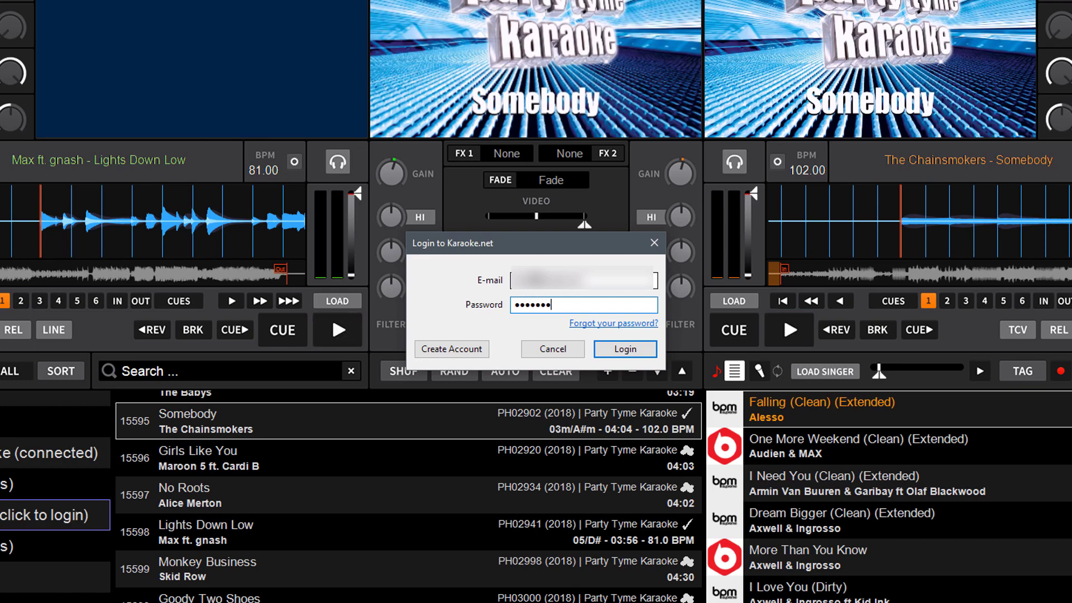
key("Return")
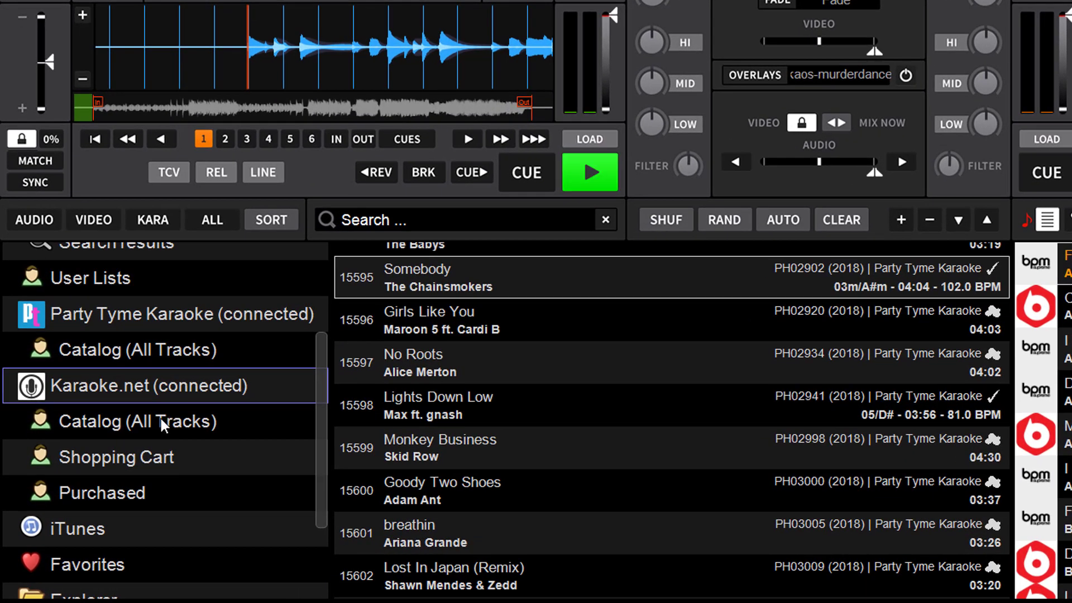
- Show the Karaoke.net Catalog (All Tracks) list of purchasable tracks
left_click(35, 386)
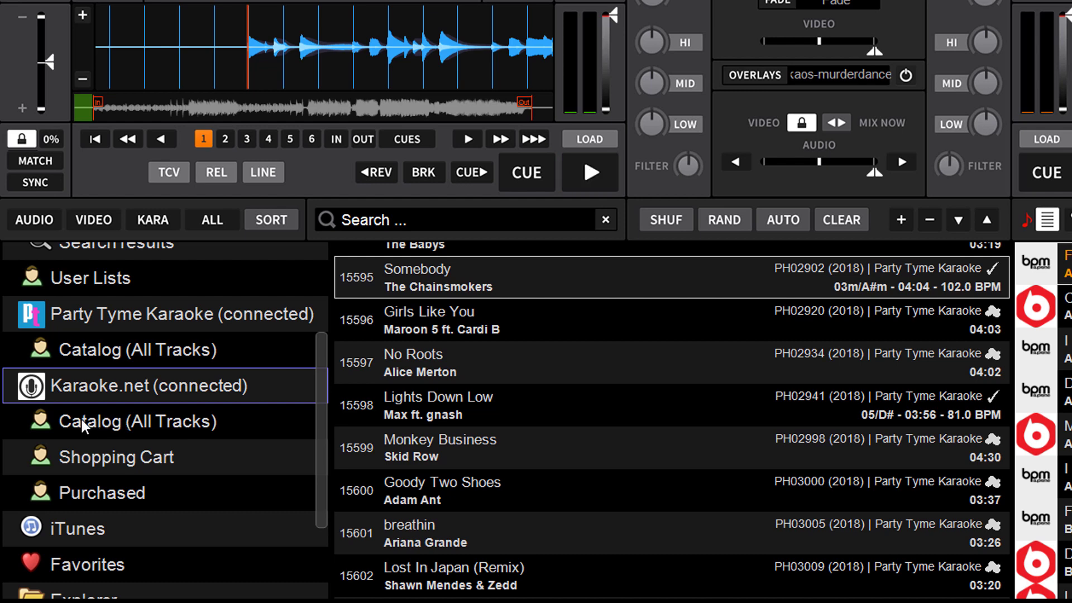
left_click(148, 416)
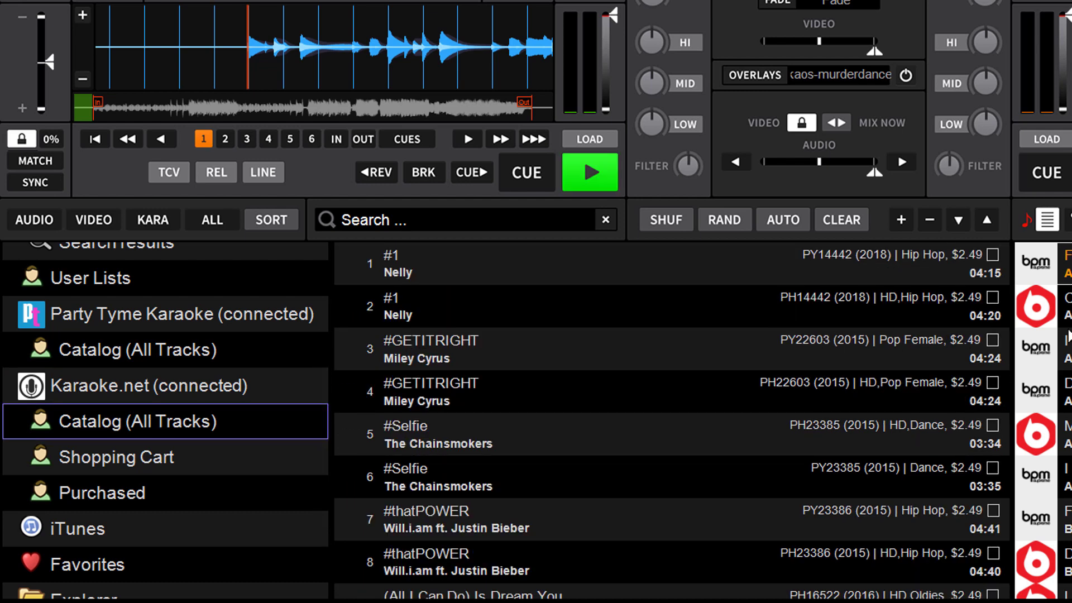
mouse_move(1005, 255)
left_mouse_down()
mouse_move(1005, 591)
mouse_move(1008, 238)
left_mouse_up()
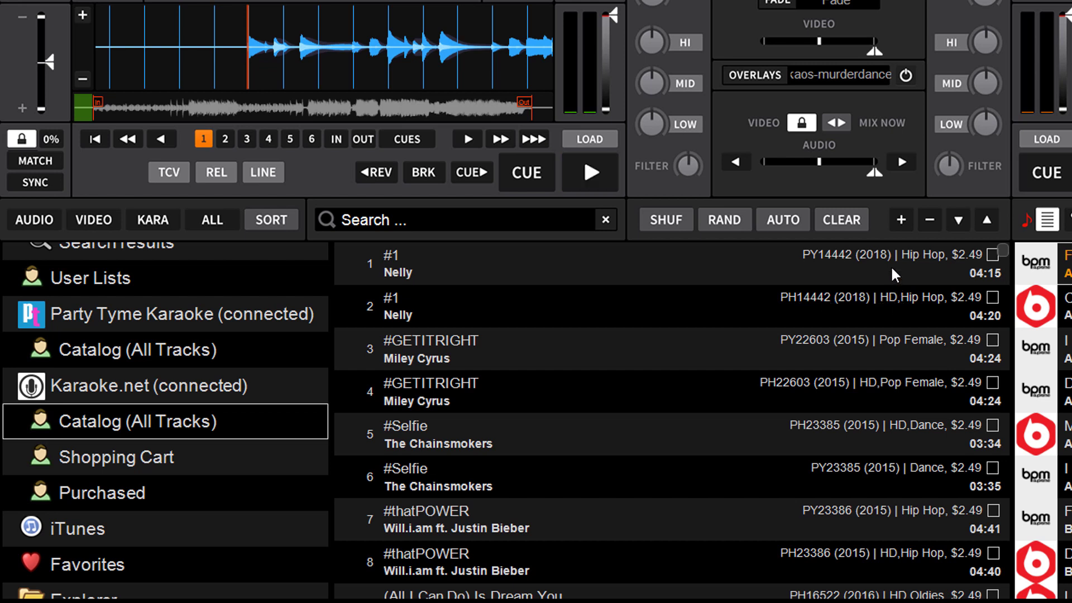
scroll(1003, 246, "down", 3)
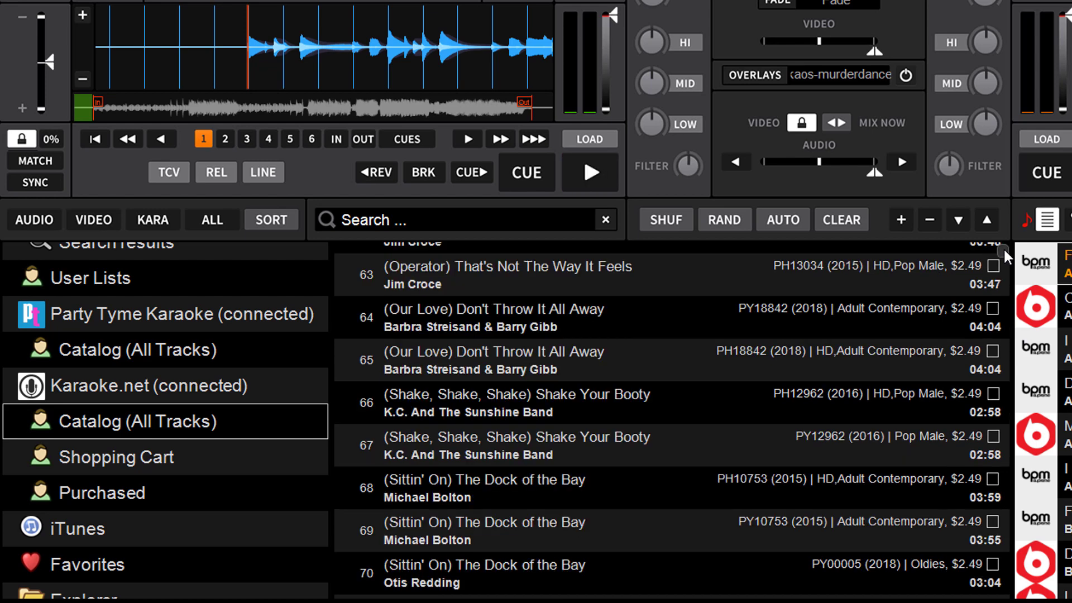
scroll(1004, 247, "up", 3)
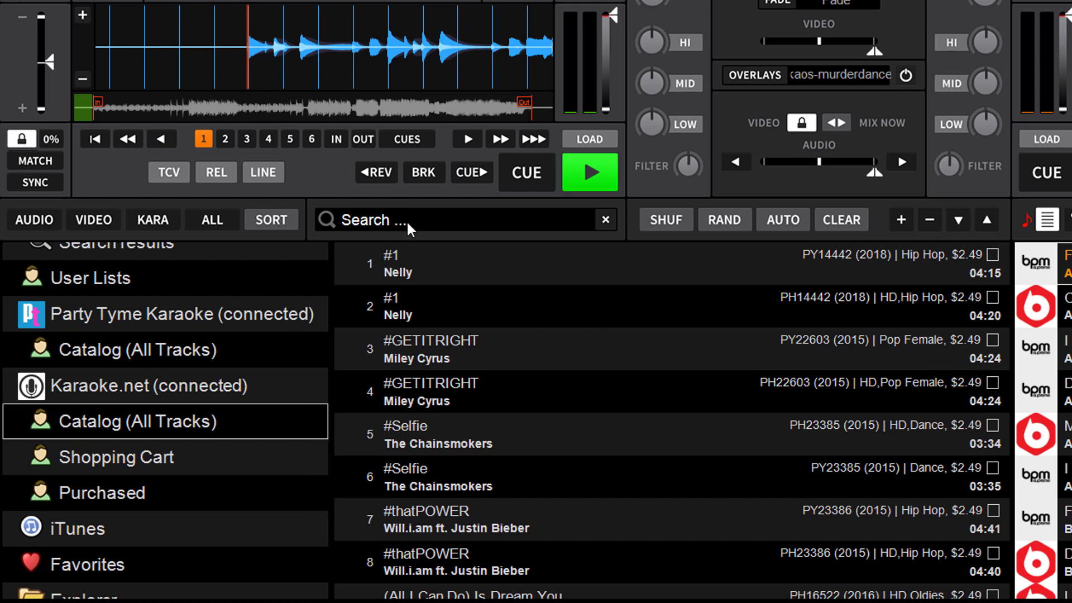
left_click_drag(1003, 250, 1001, 260)
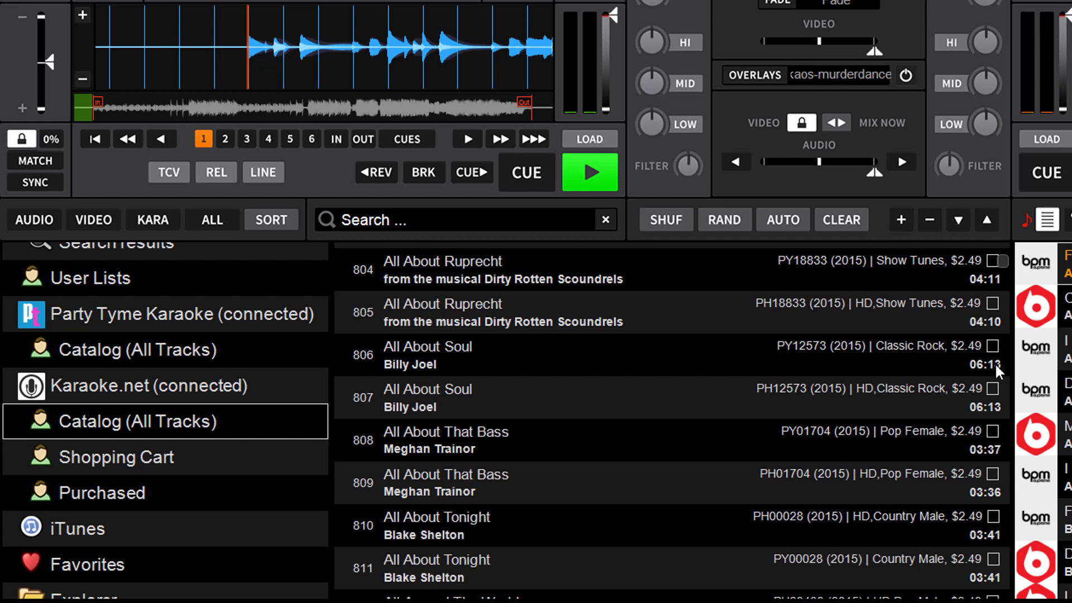
- Tick catalog rows 807, 1238 and 1240: All About Soul and both HD American Pie versions
left_click(993, 390)
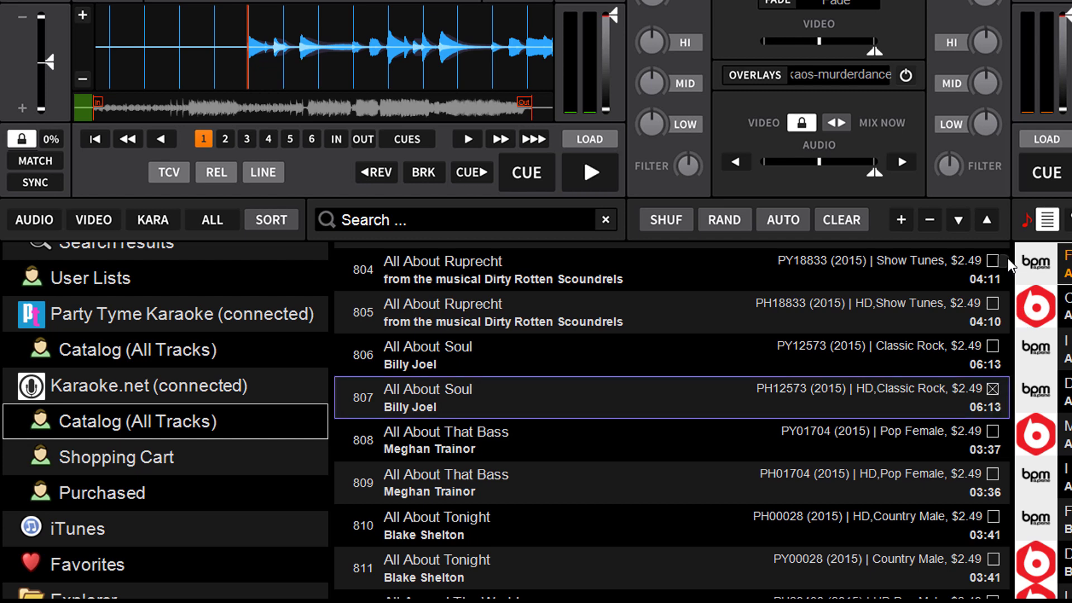
left_click_drag(1001, 255, 1001, 263)
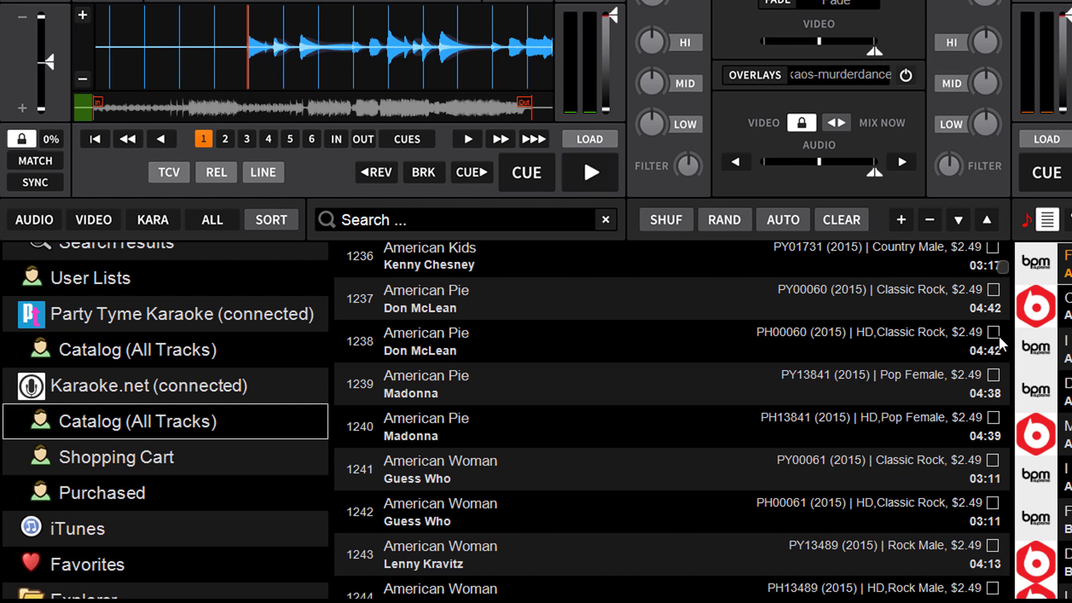
left_click(992, 332)
left_click(993, 417)
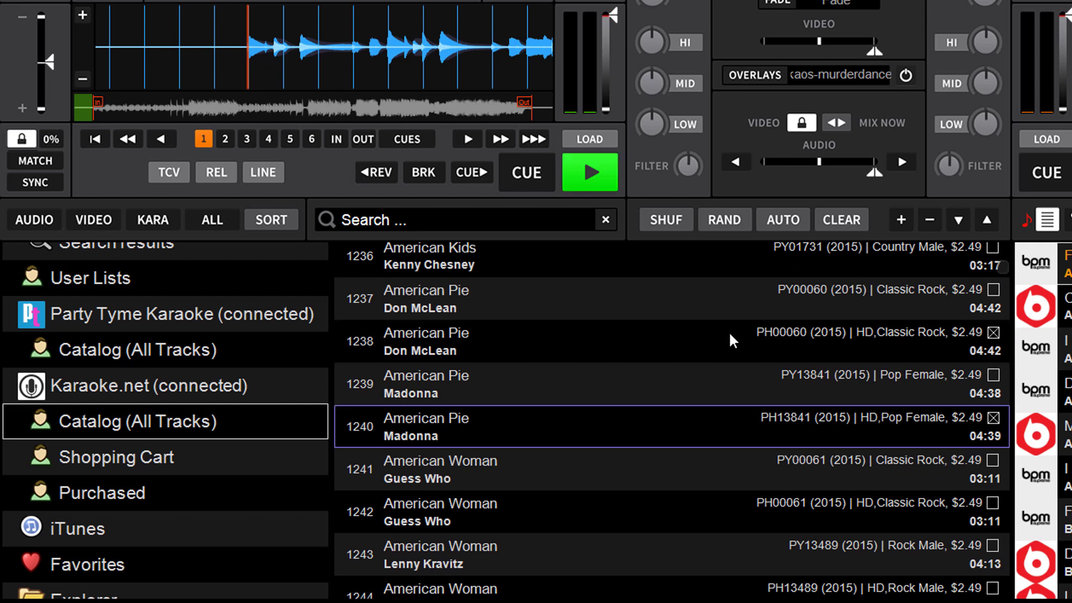
scroll(729, 335, "up", 2)
scroll(730, 335, "up", 2)
scroll(647, 383, "up", 2)
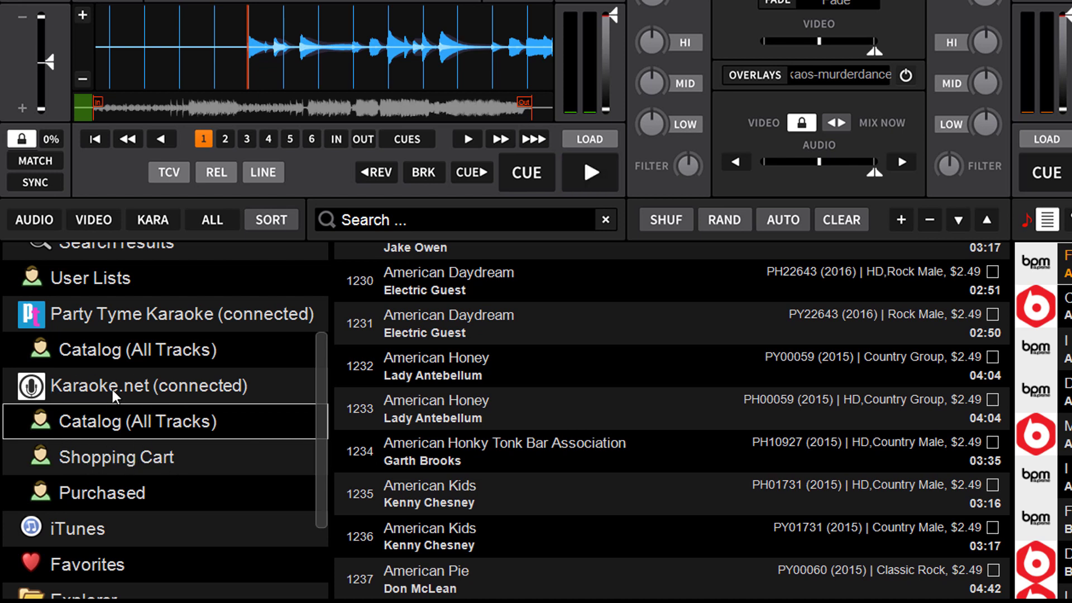
- Show the Karaoke.net Shopping Cart with the three $2.49 tracks
left_click(101, 458)
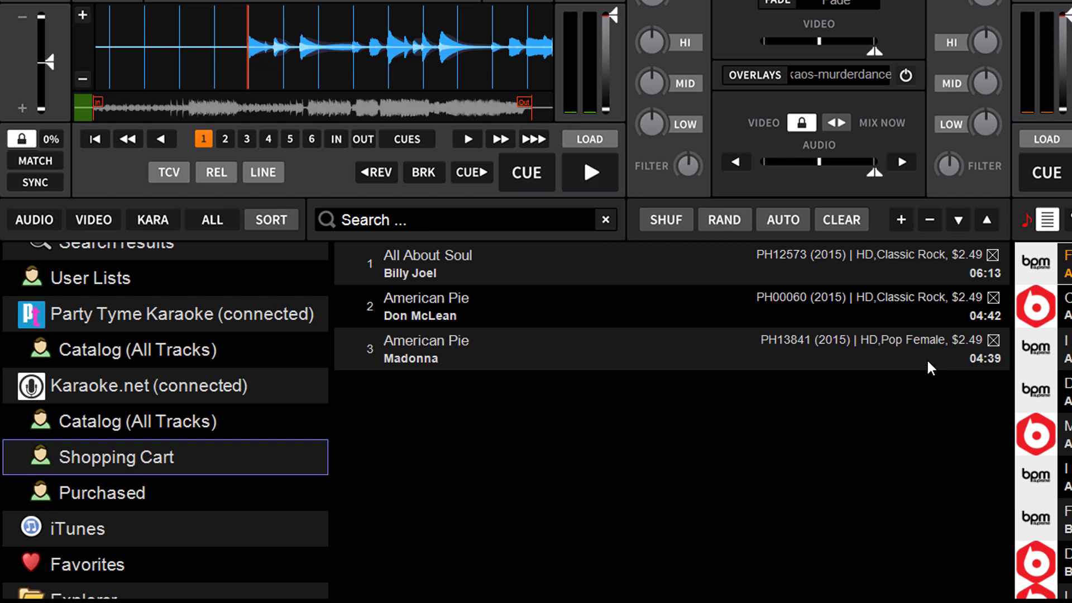
- Choose Order tracks (shopping cart) to order the three cart tracks for $7.47
right_click(75, 457)
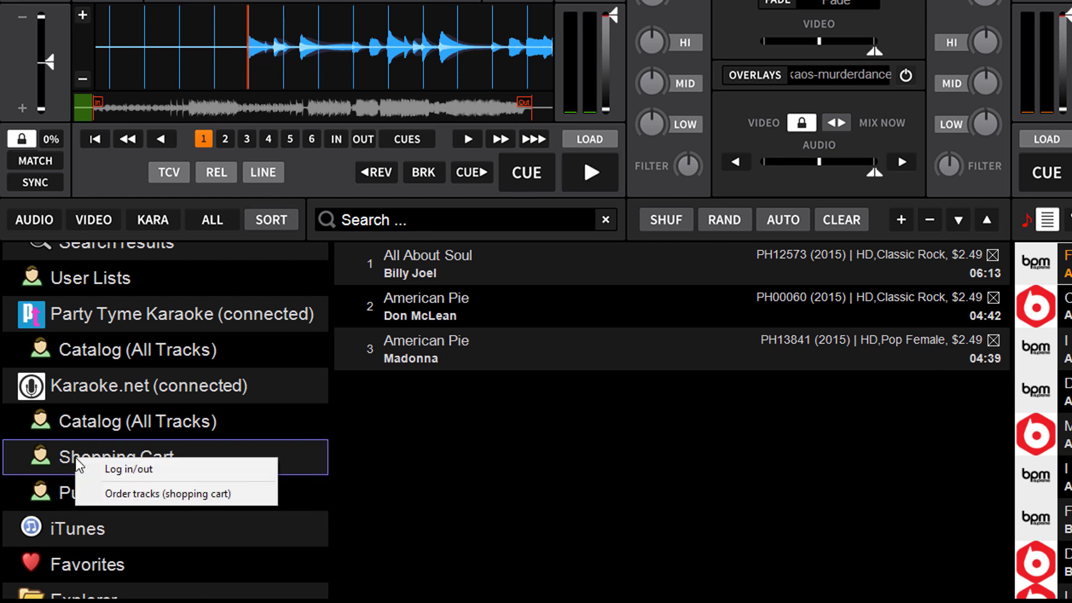
left_click(125, 493)
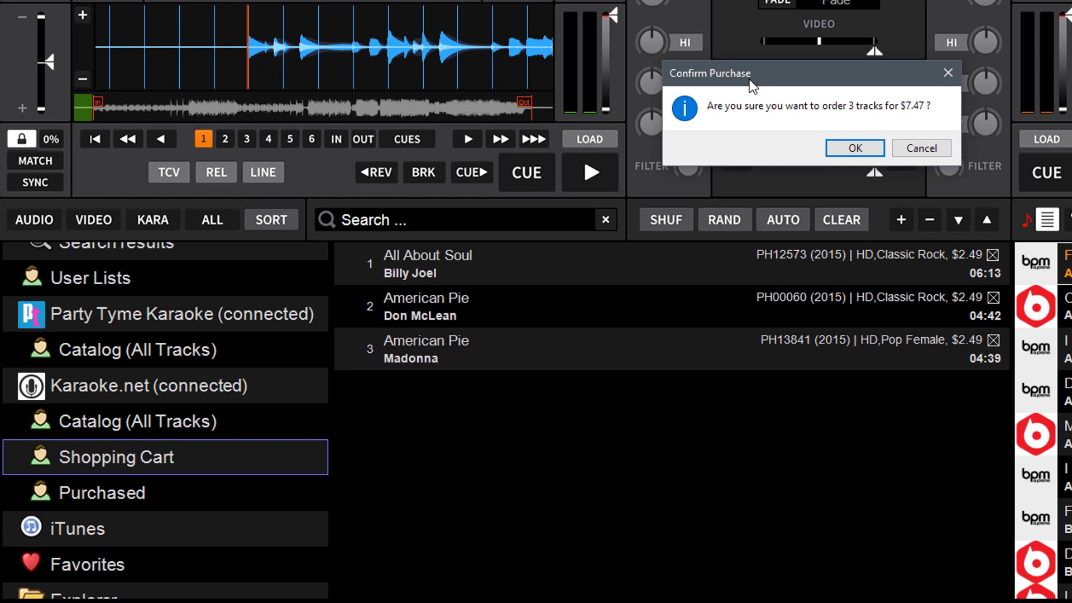
left_click(856, 148)
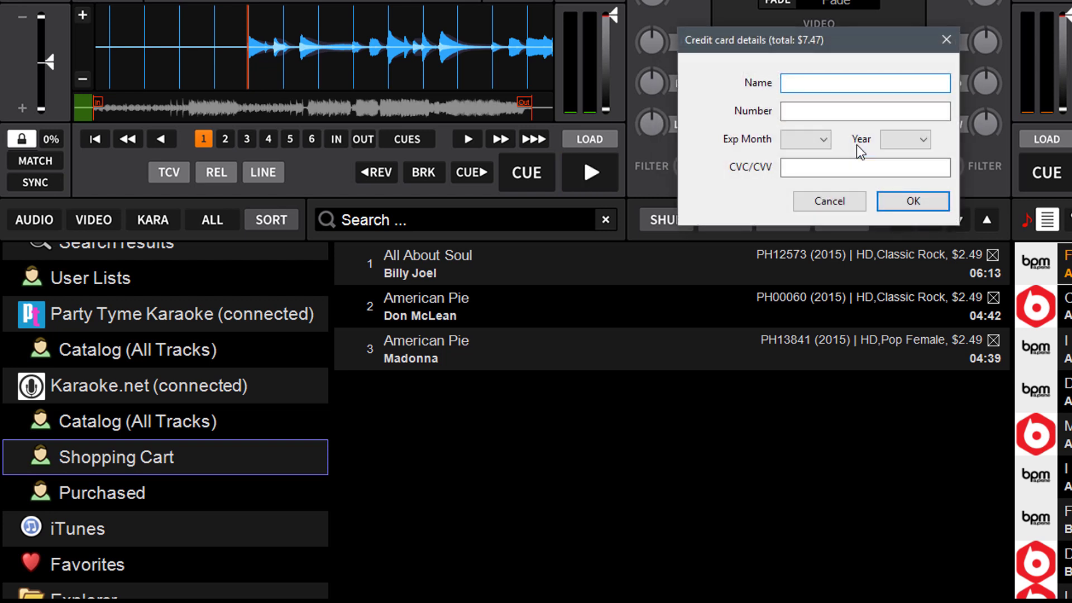